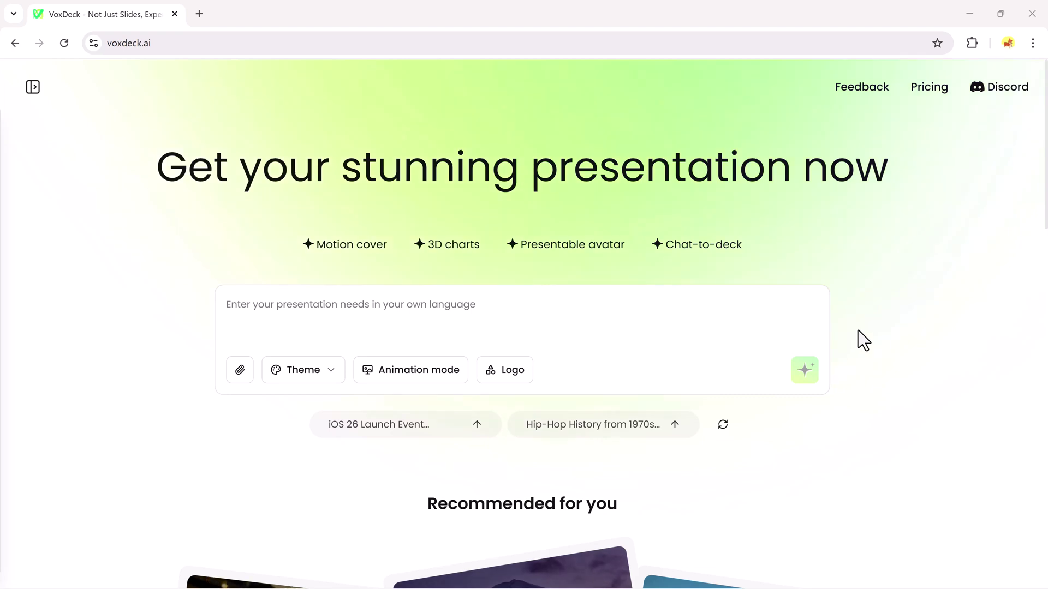
- Scroll down the Recommended for you decks to iOS 26 Launch Event Highlights, then back to the top
scroll(858, 329, "down", 6)
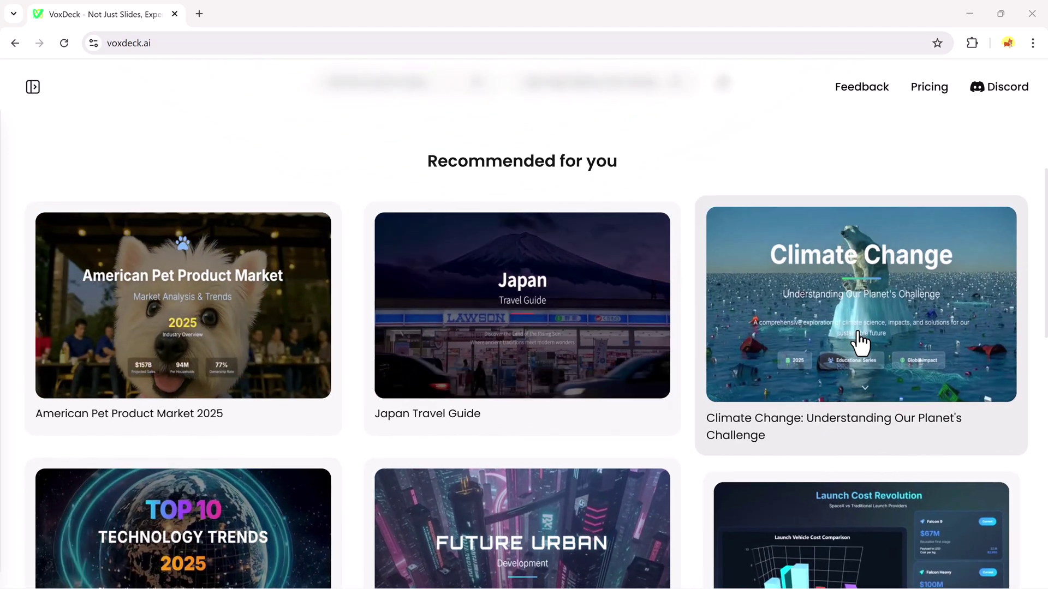
scroll(857, 329, "down", 5)
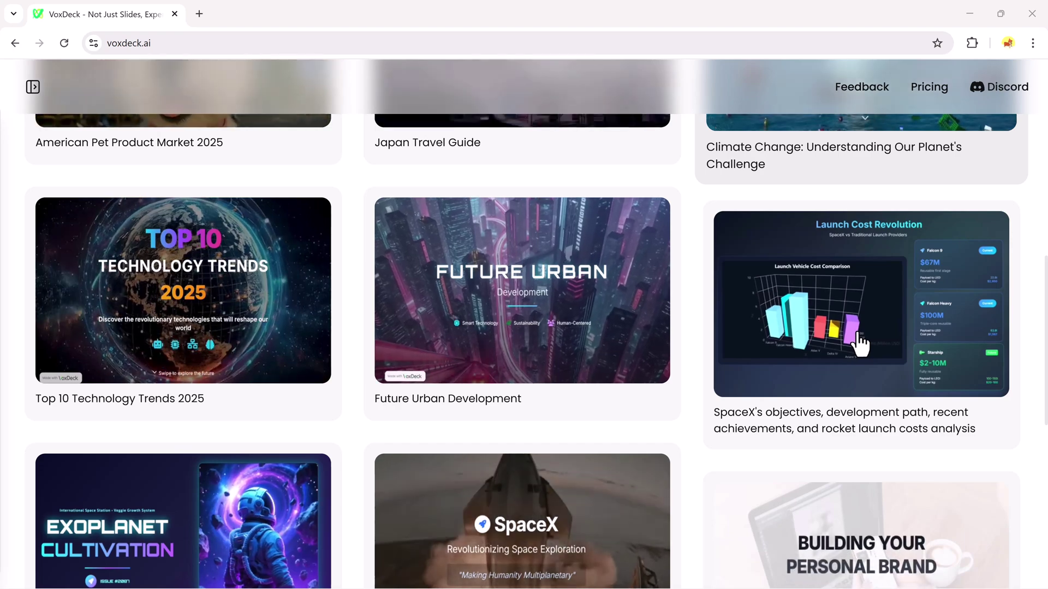
scroll(859, 343, "down", 6)
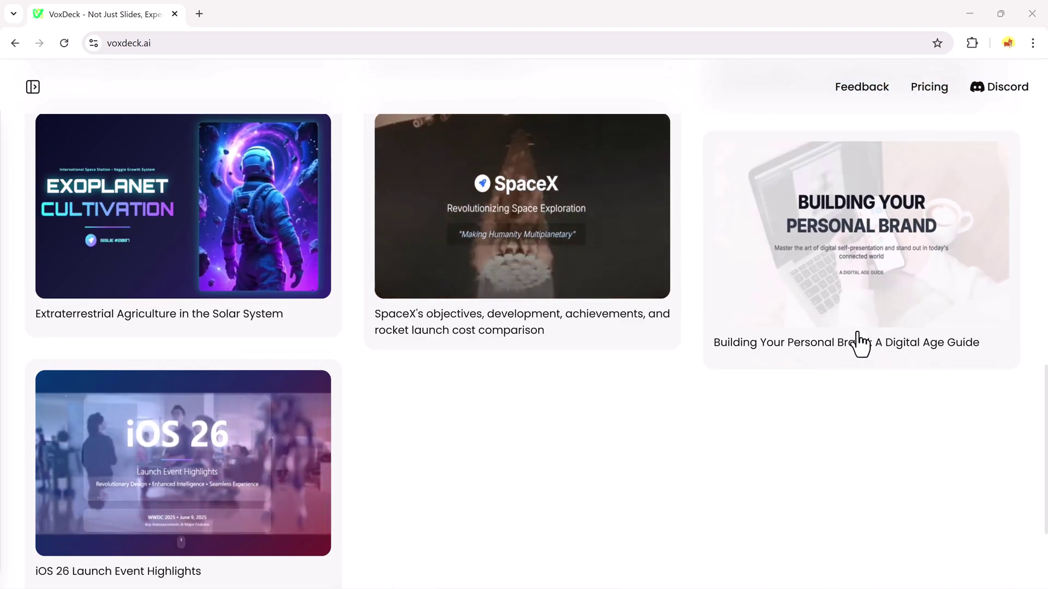
scroll(859, 343, "down", 3)
scroll(856, 332, "up", 8)
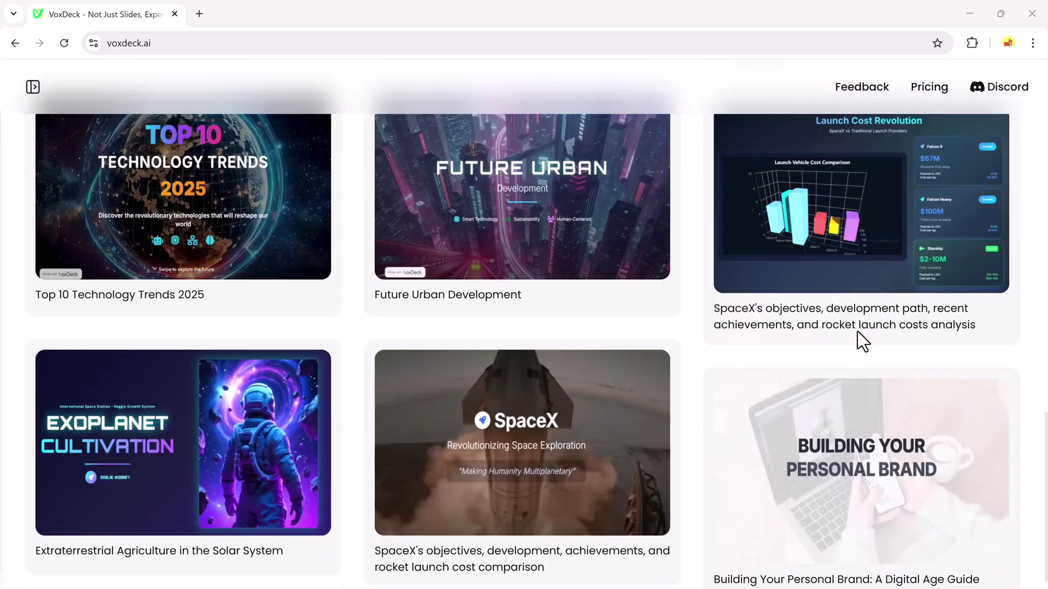
scroll(857, 332, "up", 5)
scroll(857, 331, "up", 1)
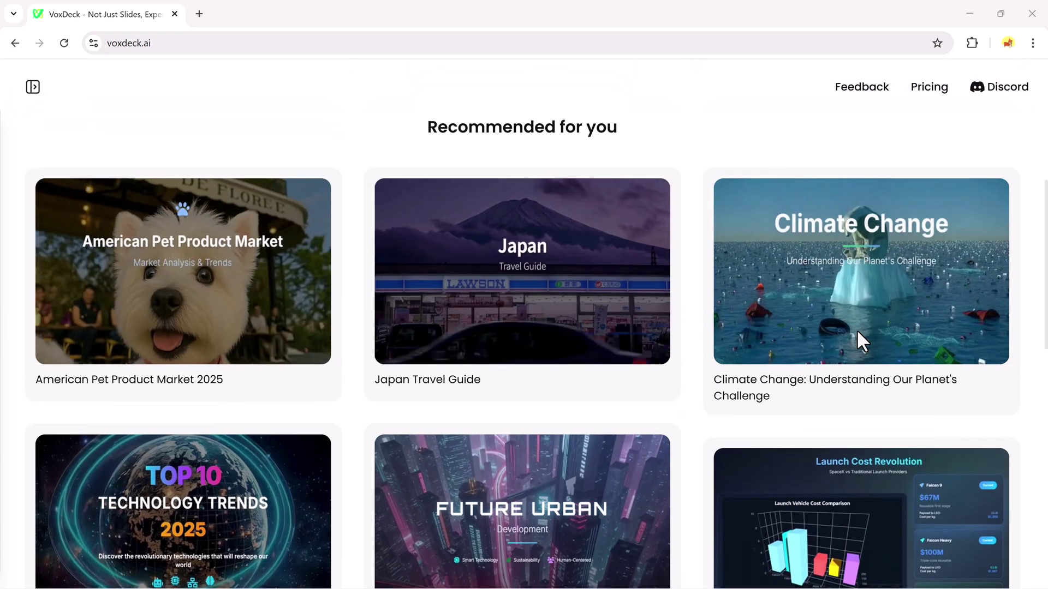
scroll(857, 332, "up", 7)
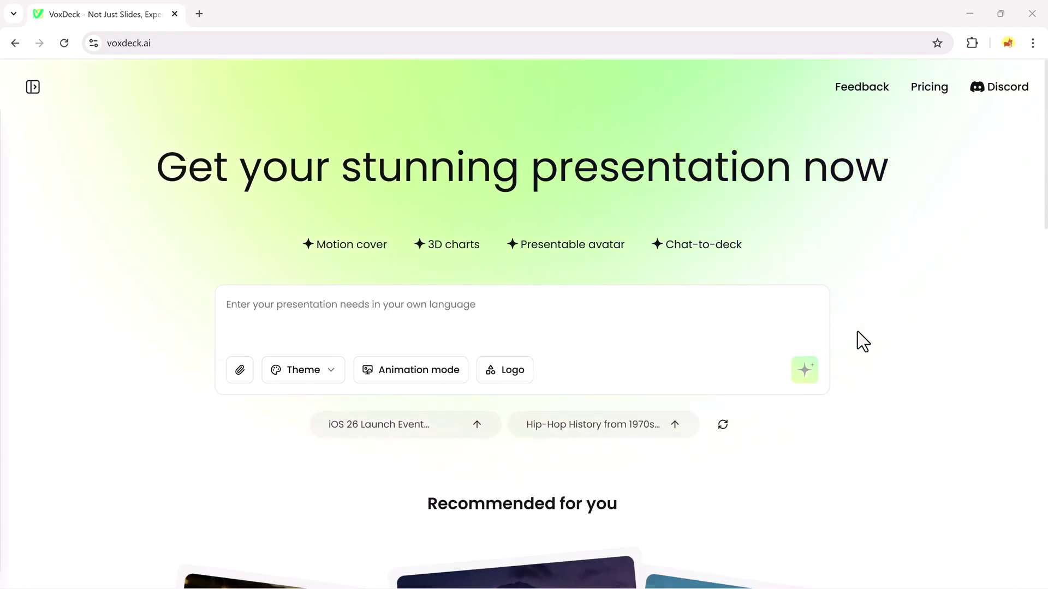
- Paste 'How digital humans are changing social media influencers.' into the prompt box
left_click(576, 315)
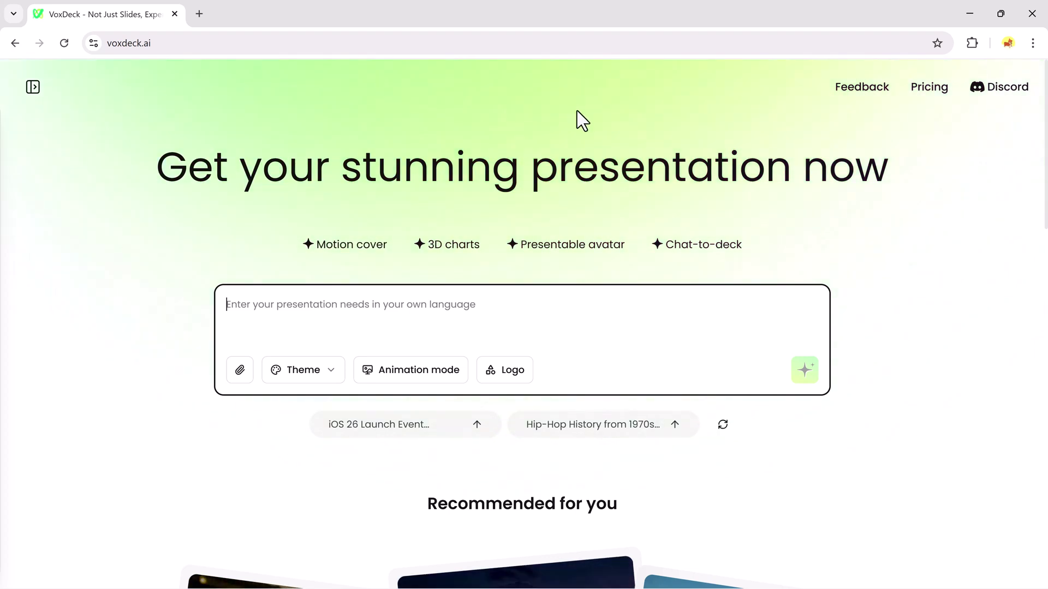
left_click(335, 315)
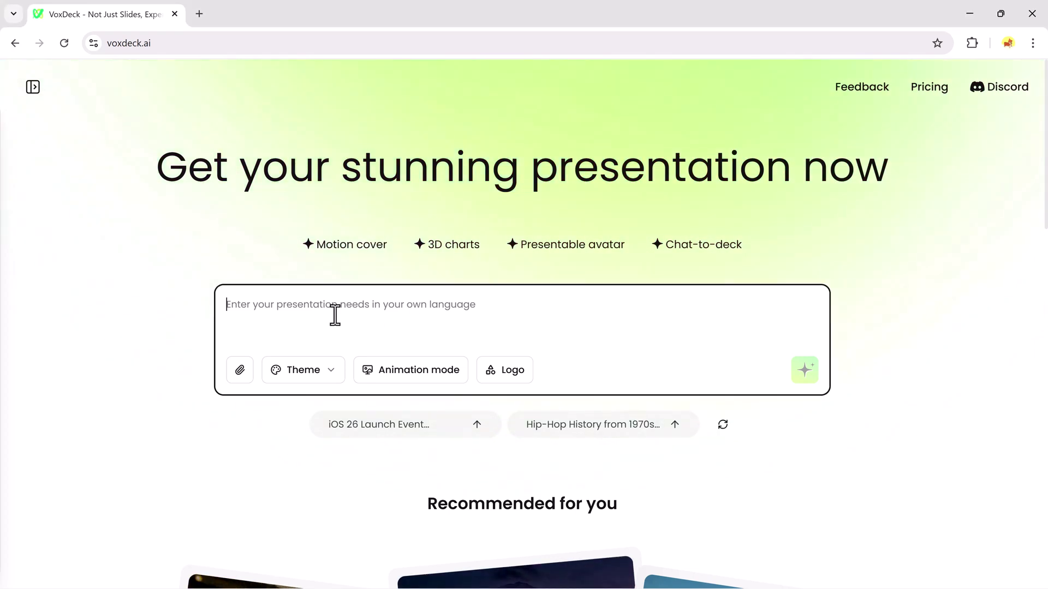
type("How digital humans are changing social media influencers.")
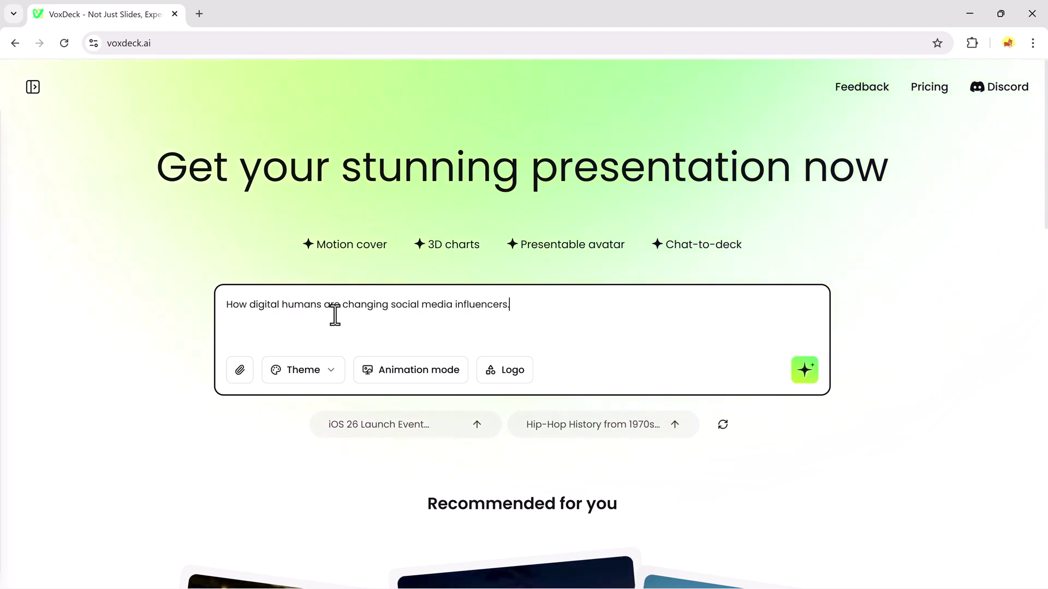
- Choose the Creative theme and turn on Animation mode
left_click(329, 374)
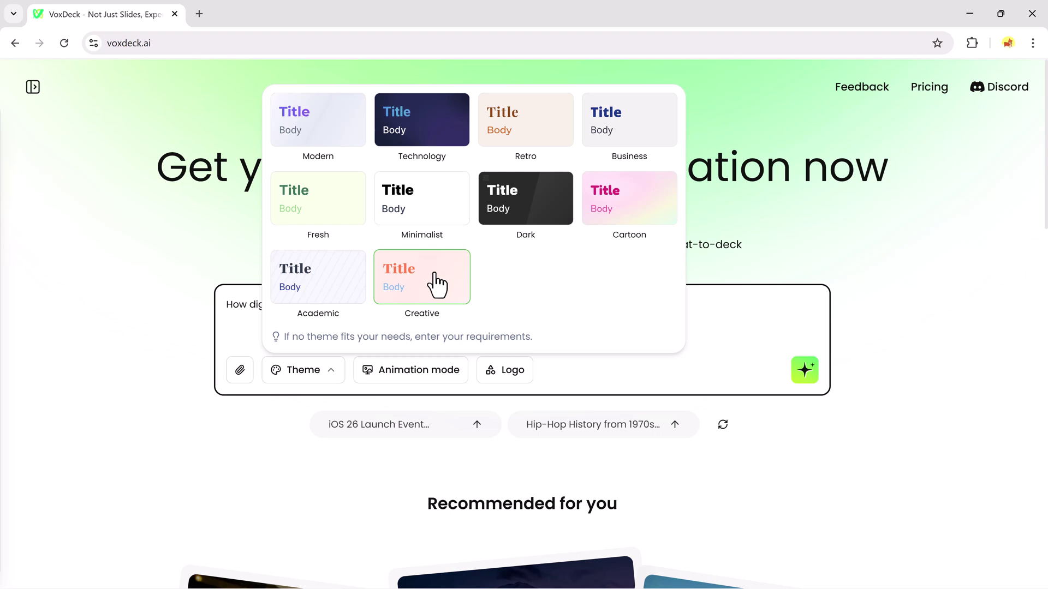
left_click(437, 284)
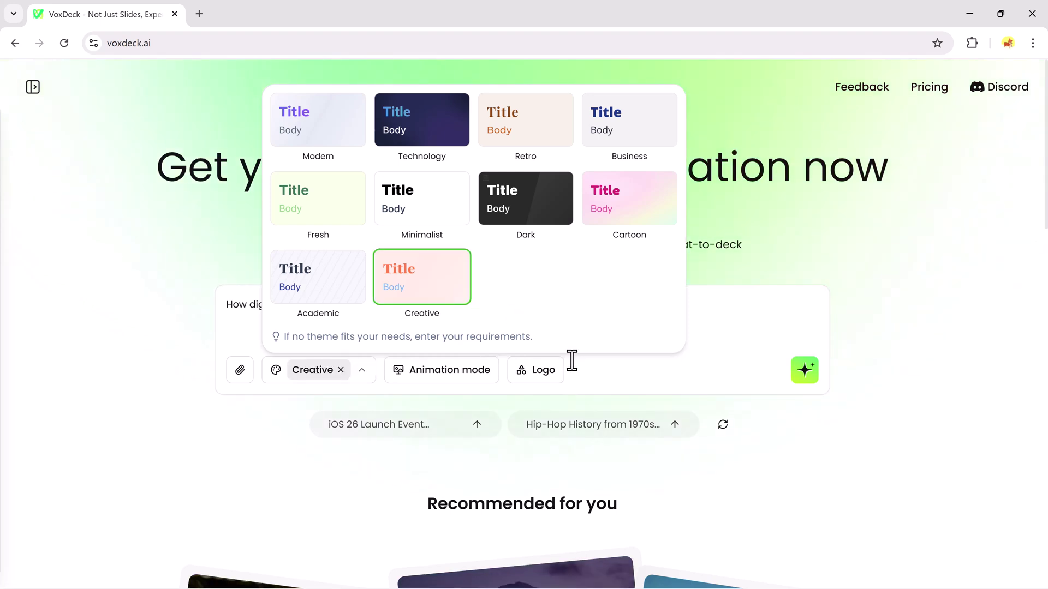
left_click(597, 380)
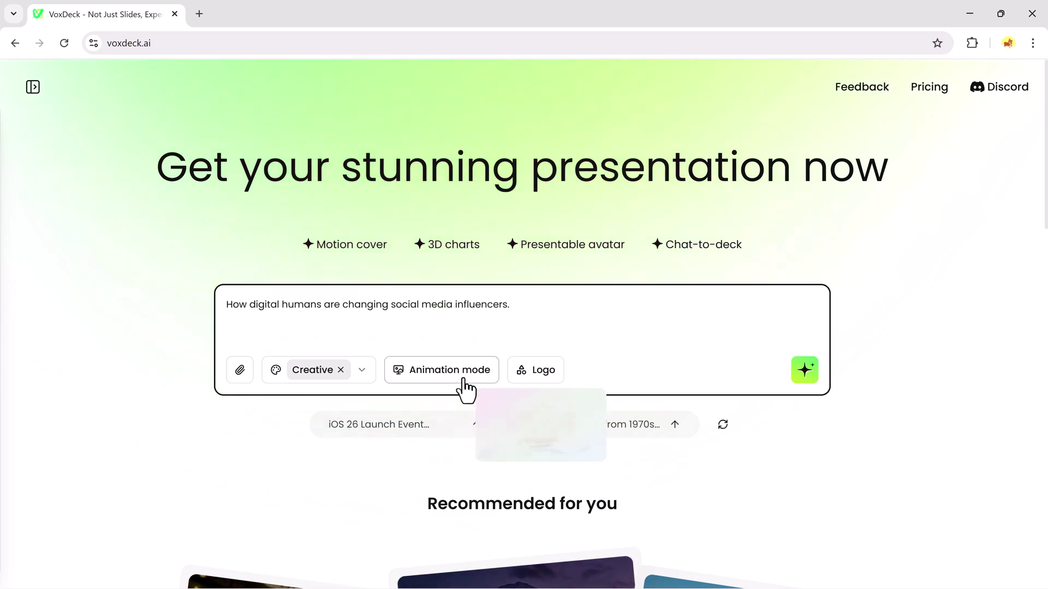
left_click(464, 382)
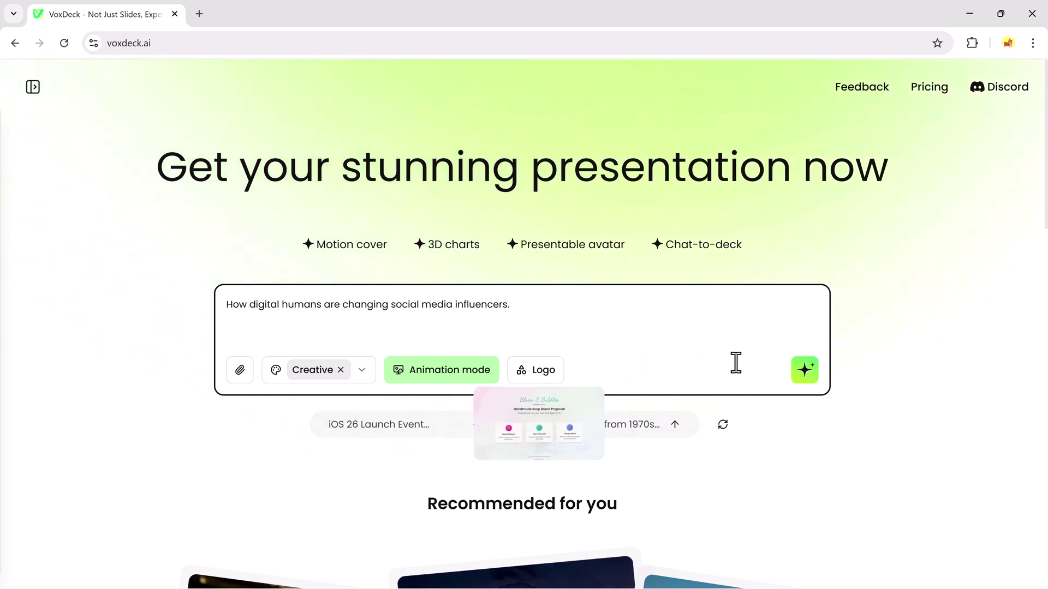
- Send the request and let the eight-slide digital humans influencer deck generate
left_click(805, 371)
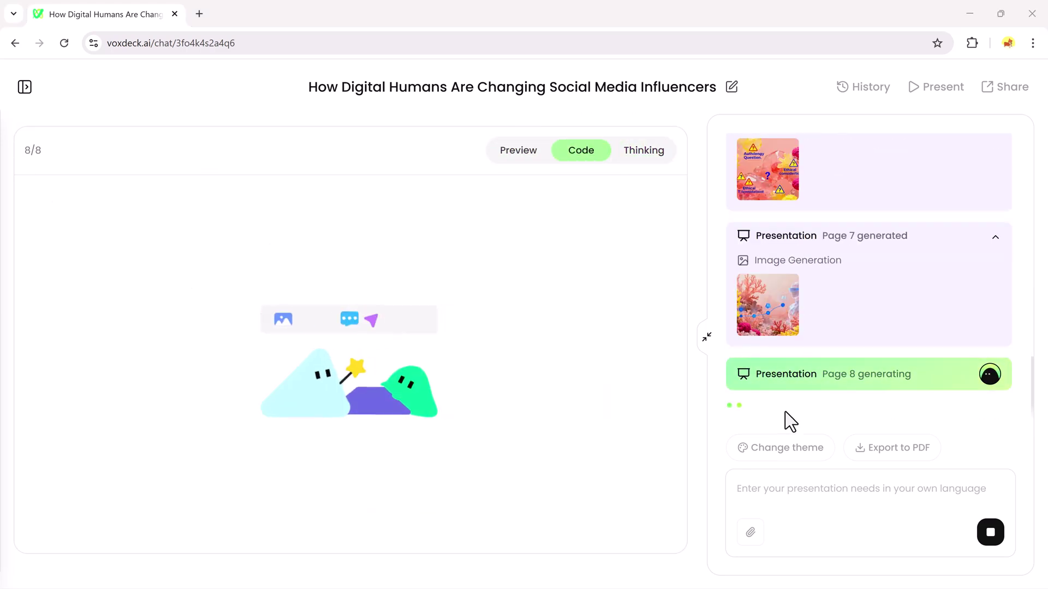
- Scroll through the eight slides and switch slide 8 to its HTML code and back to preview
scroll(485, 441, "down", 10)
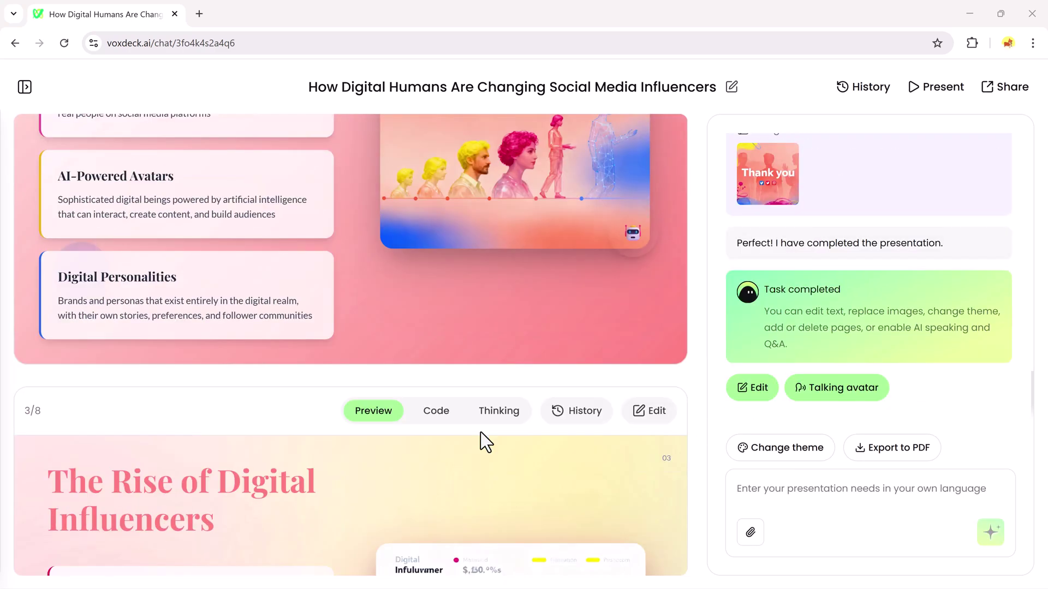
scroll(485, 441, "up", 4)
scroll(479, 430, "down", 8)
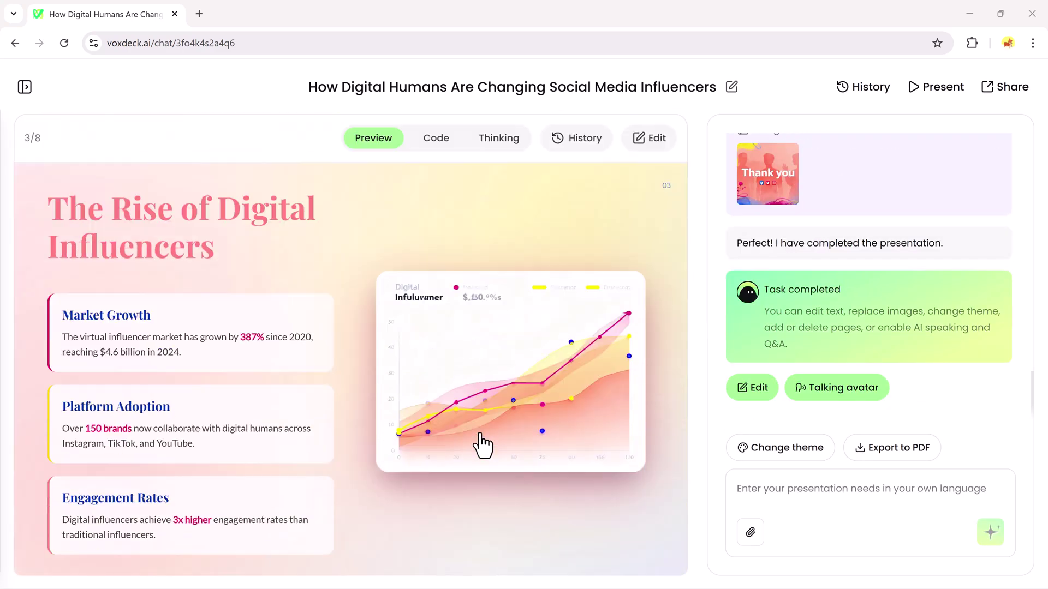
scroll(480, 437, "down", 8)
scroll(480, 435, "down", 9)
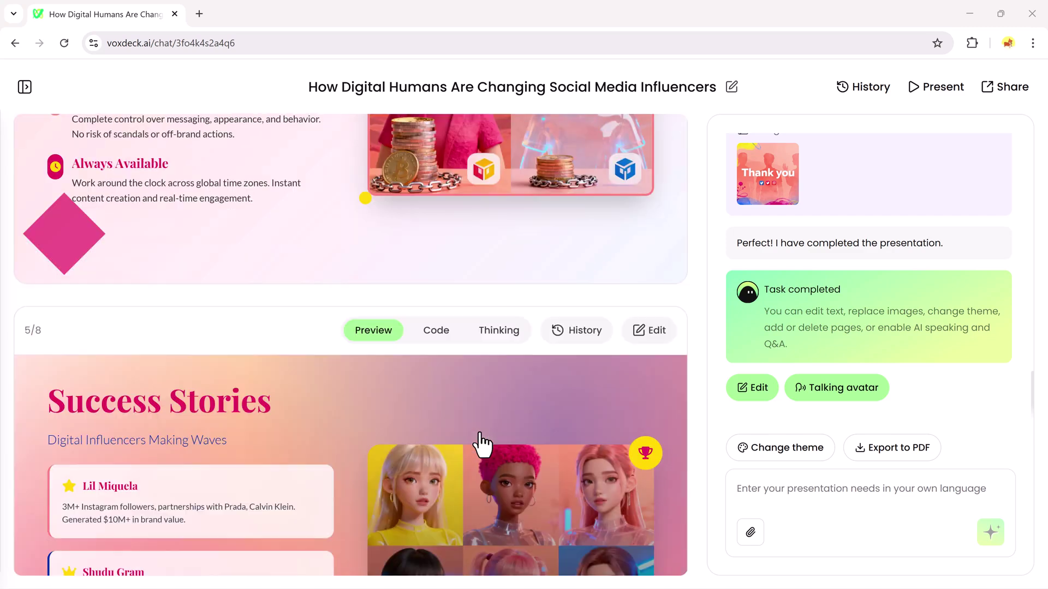
scroll(479, 430, "down", 20)
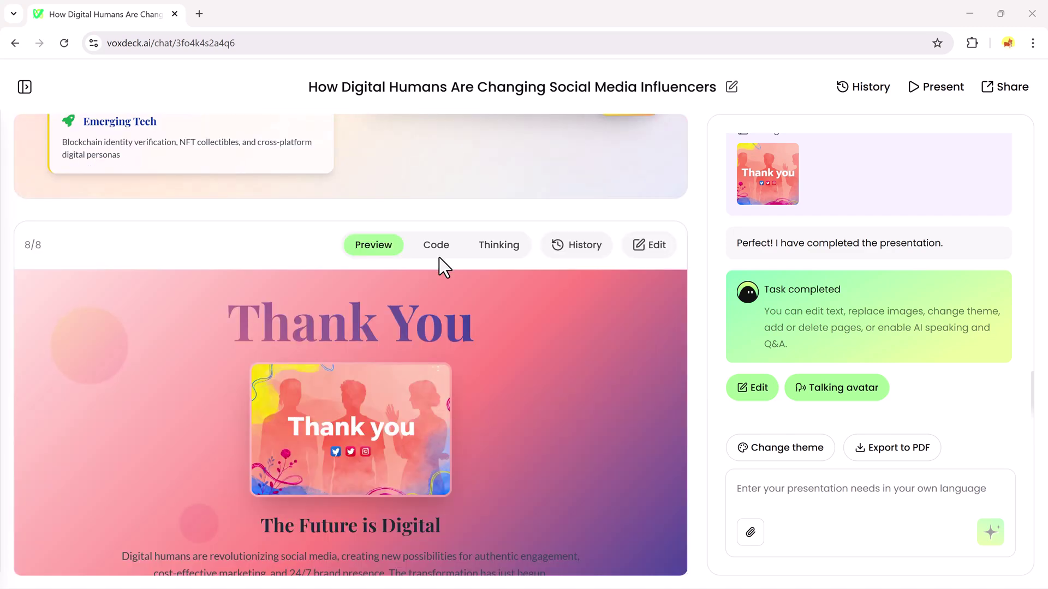
left_click(437, 247)
left_click(373, 246)
- Enlarge the generated images for pages 3 and 1 from the chat panel
scroll(431, 314, "up", 20)
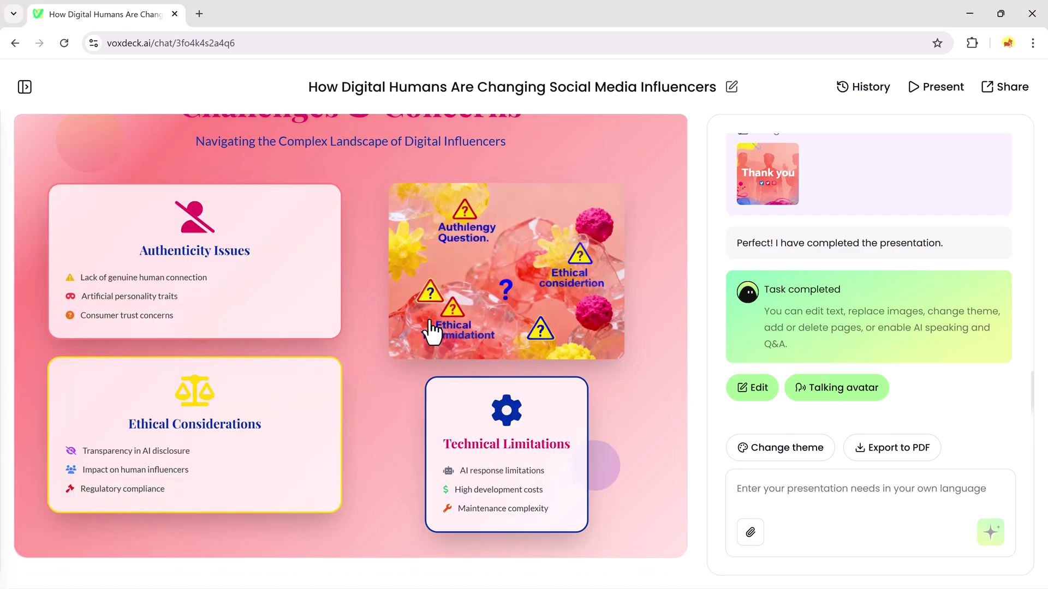
scroll(927, 395, "up", 5)
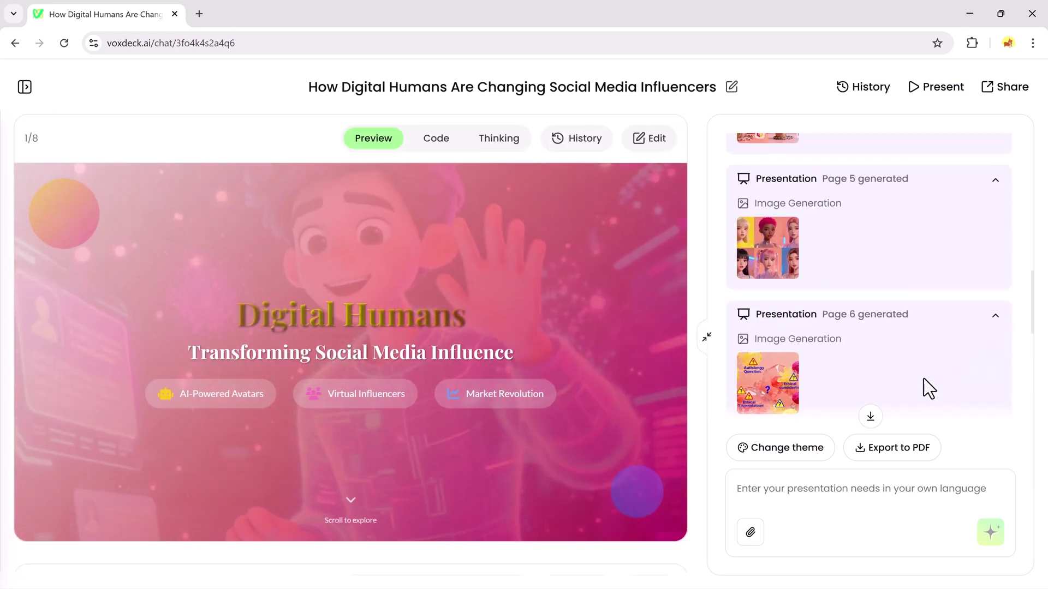
scroll(873, 365, "up", 5)
left_click(758, 294)
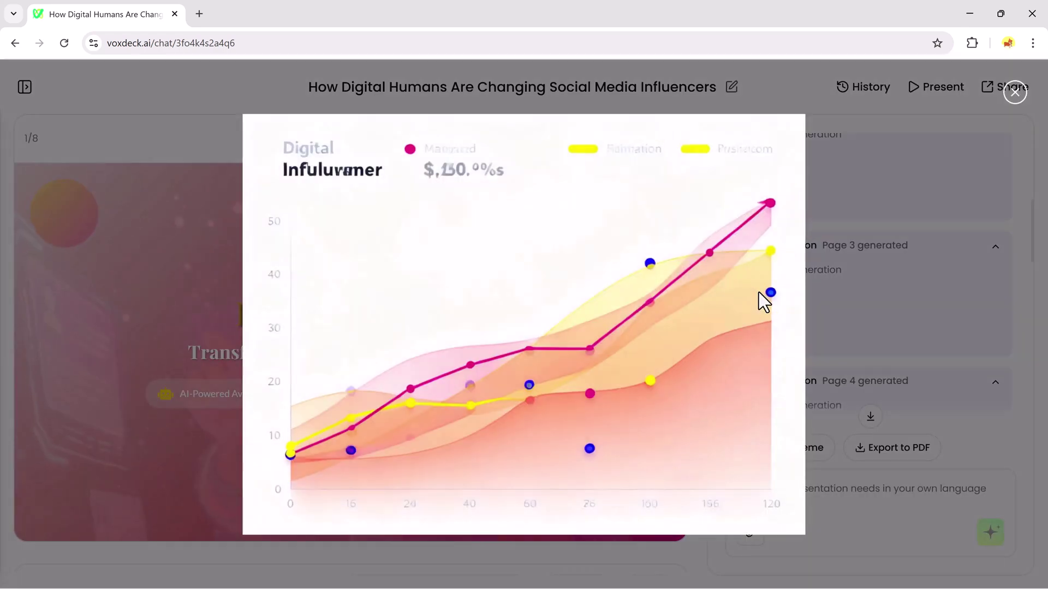
left_click(922, 320)
scroll(892, 345, "up", 5)
left_click(771, 372)
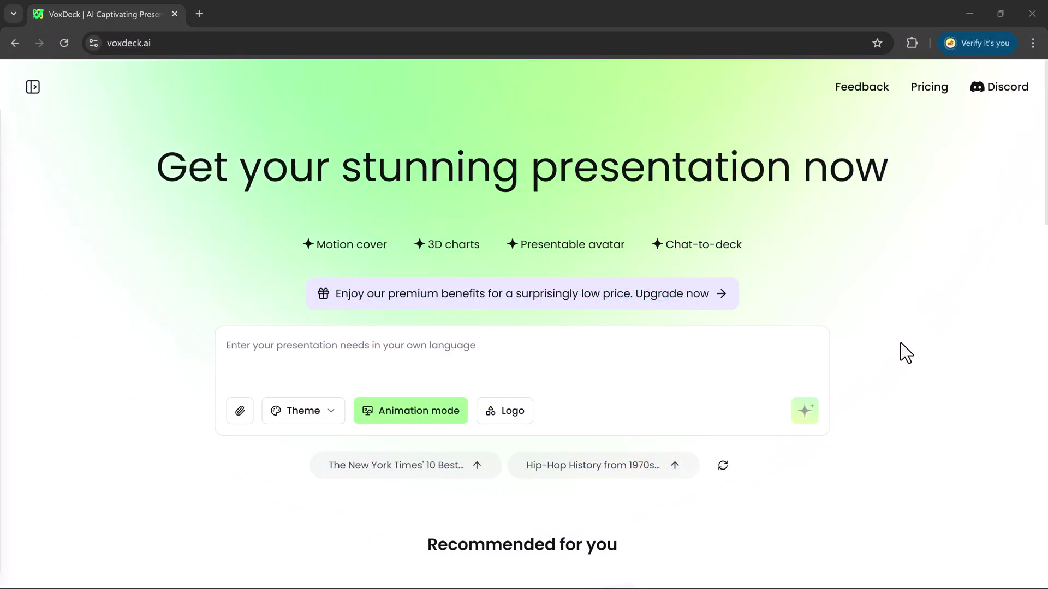
- Paste the website traffic 3D graphs request and pick the Retro theme
left_click(487, 345)
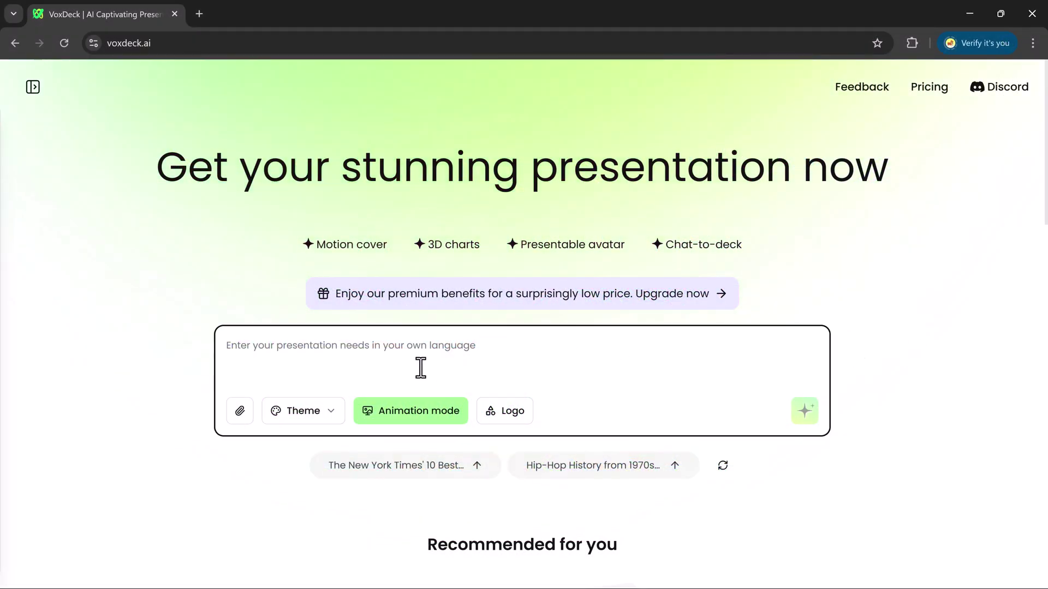
type("Generate a data analysis presentation showing monthly website traffic, conversions, and bounce rate using 3D graphs.")
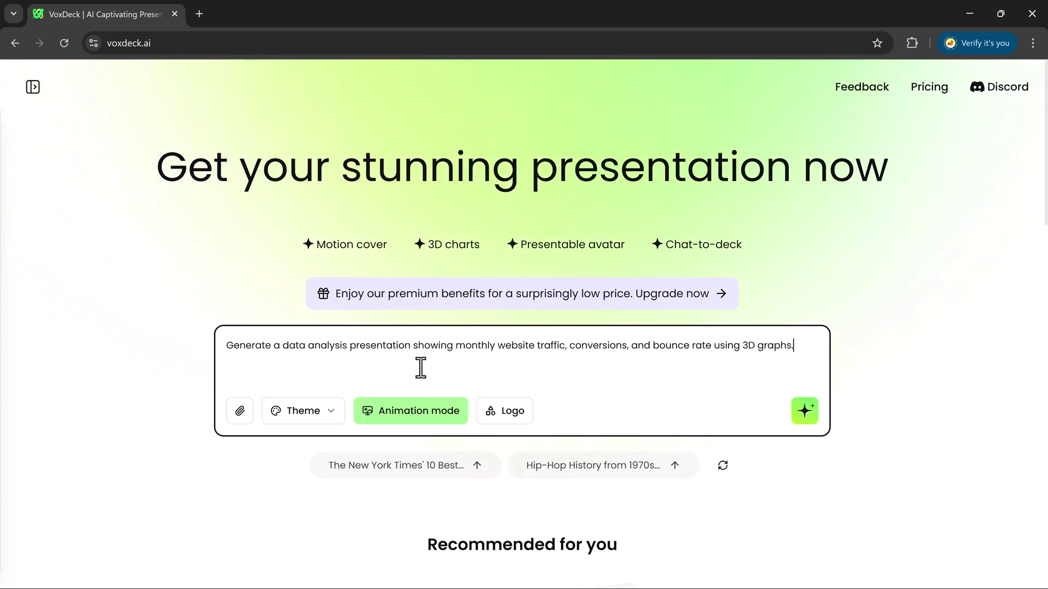
left_click(329, 416)
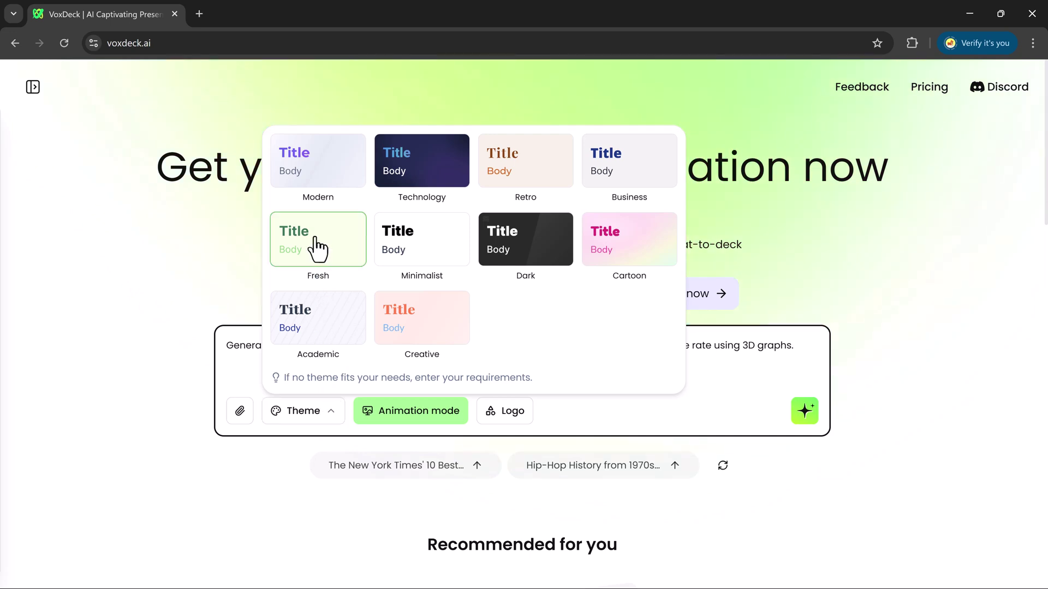
left_click(497, 189)
left_click(566, 419)
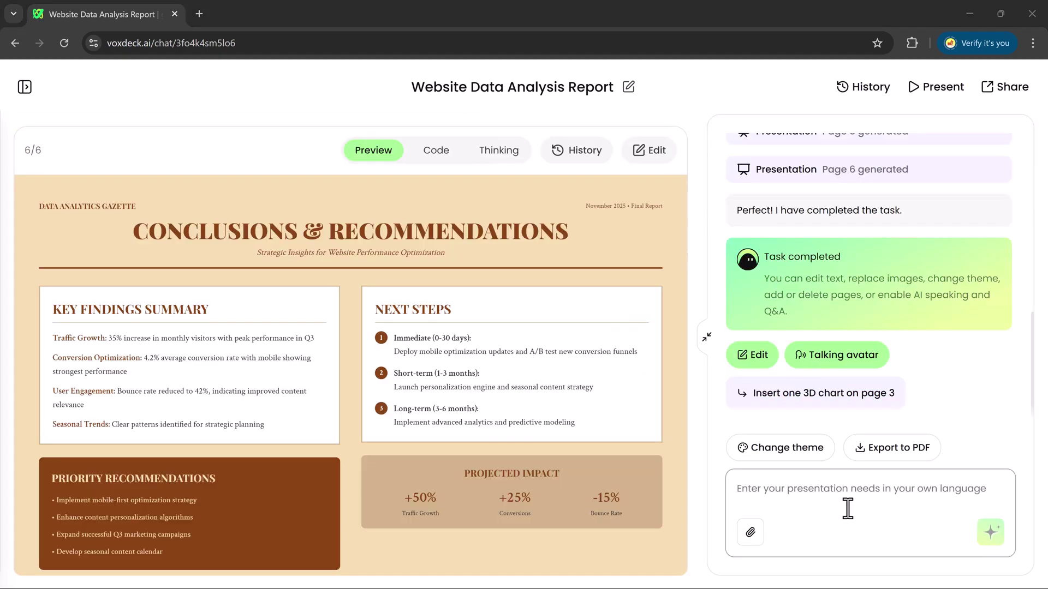
- Scroll the report's slides and rotate the 3D monthly traffic bar chart
scroll(505, 442, "up", 20)
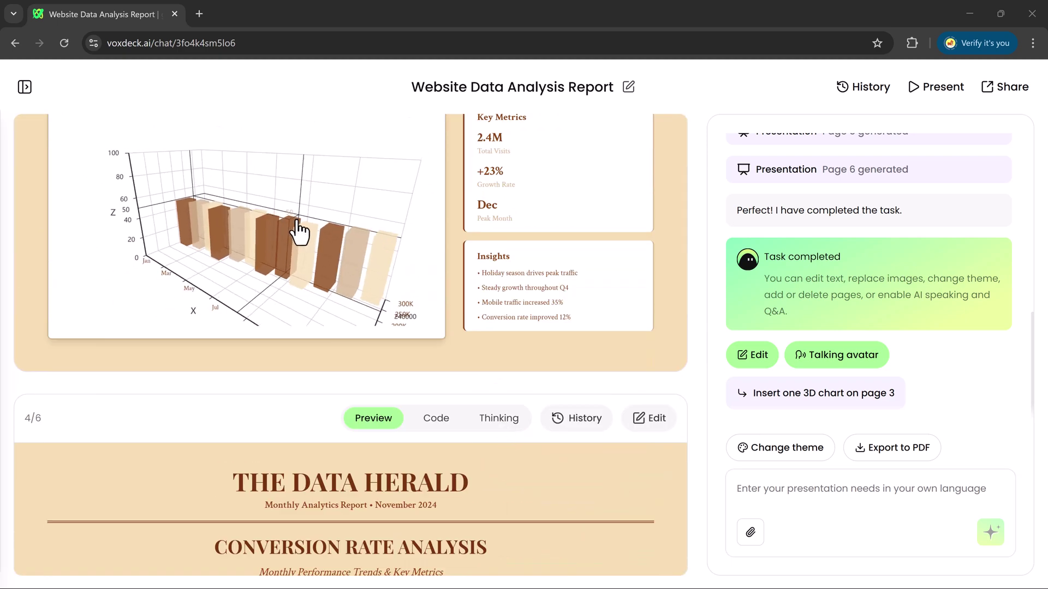
scroll(382, 273, "up", 1)
scroll(708, 223, "up", 1)
left_click_drag(292, 304, 292, 304)
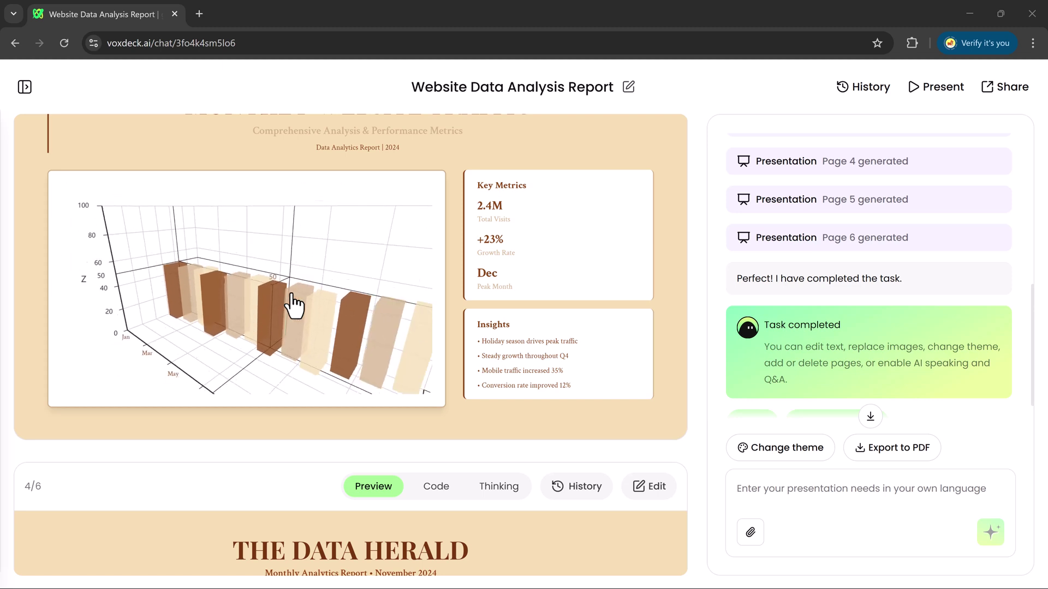
scroll(706, 200, "up", 3)
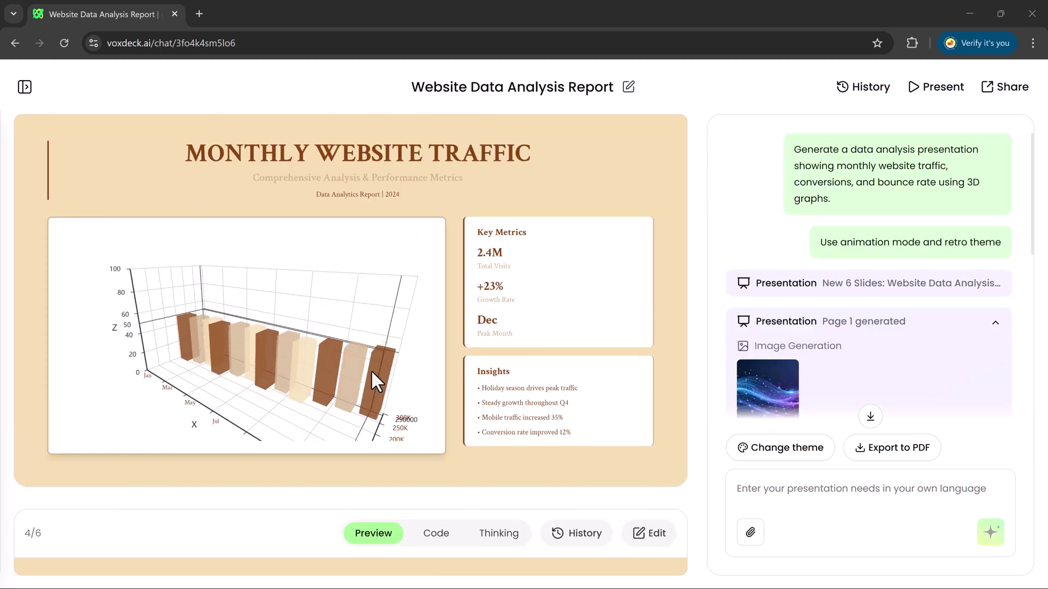
- Scroll on to the bounce-rate slide and rotate its 3D surface chart
scroll(174, 356, "down", 4)
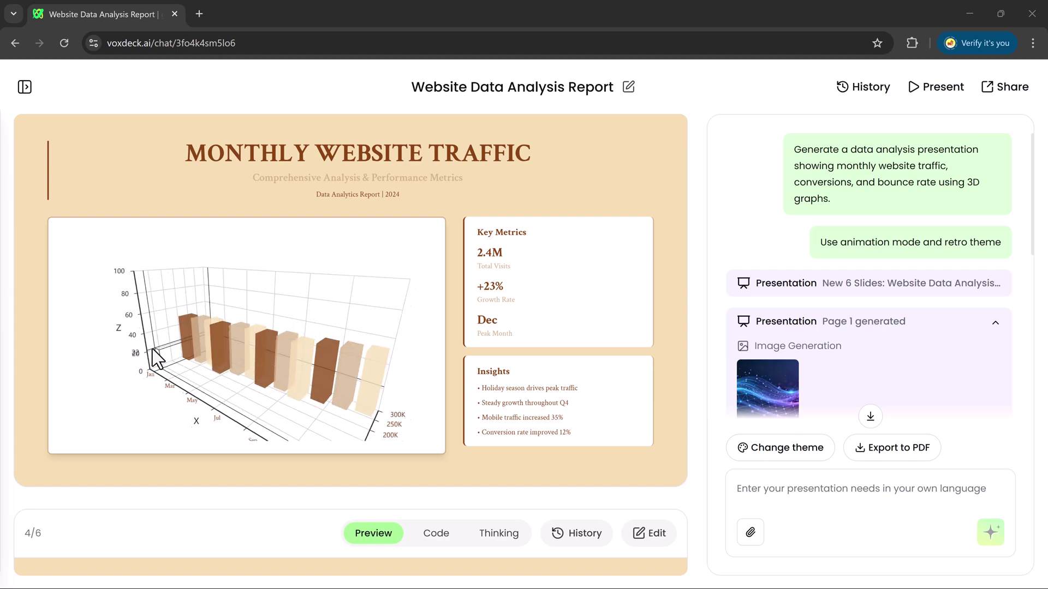
scroll(646, 366, "down", 10)
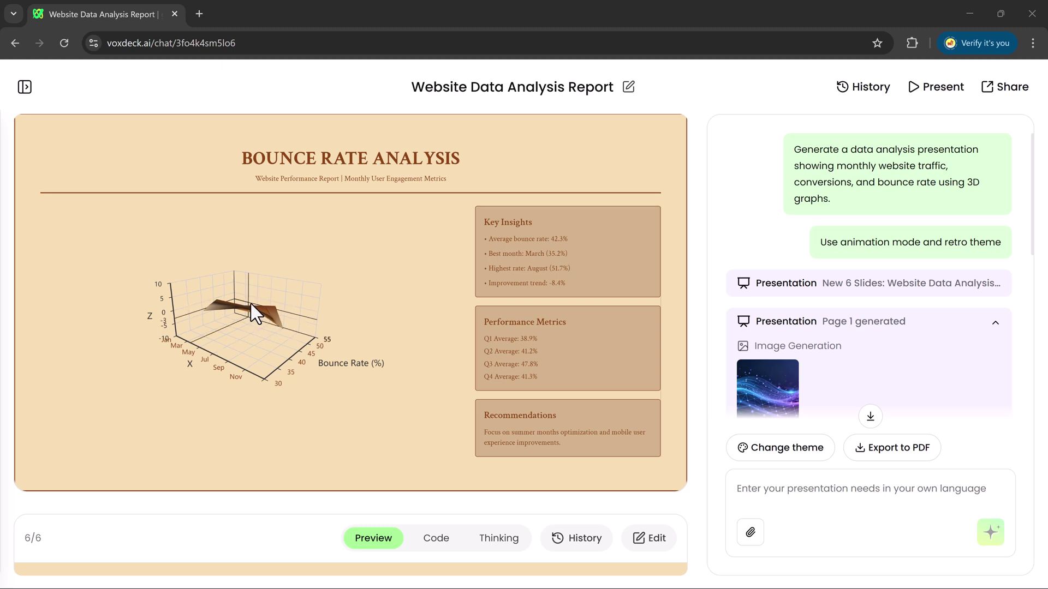
scroll(254, 312, "up", 5)
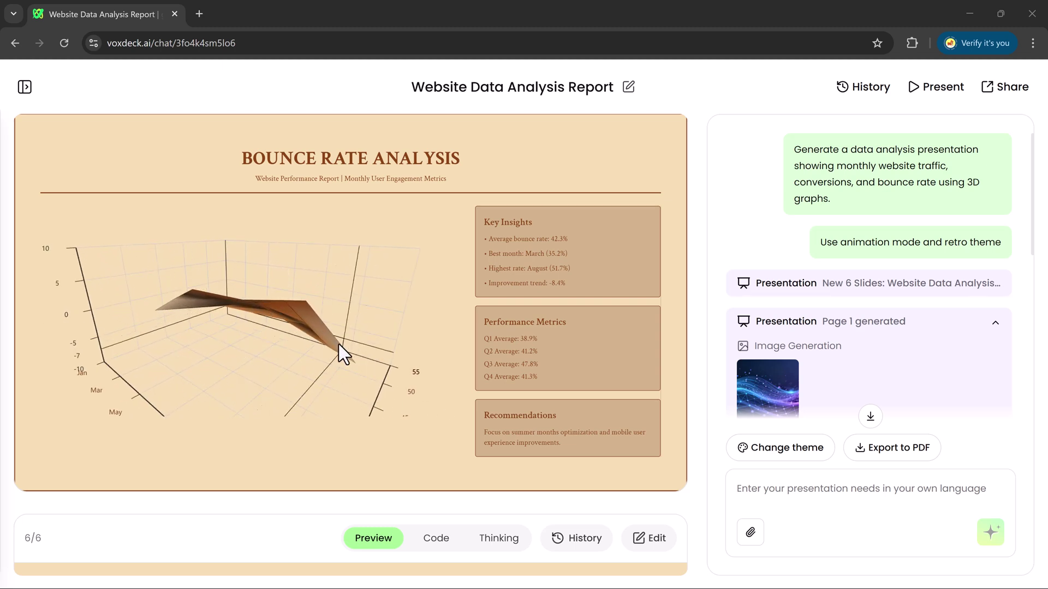
mouse_move(238, 275)
left_mouse_down()
mouse_move(169, 327)
mouse_move(315, 329)
mouse_move(230, 276)
left_mouse_up()
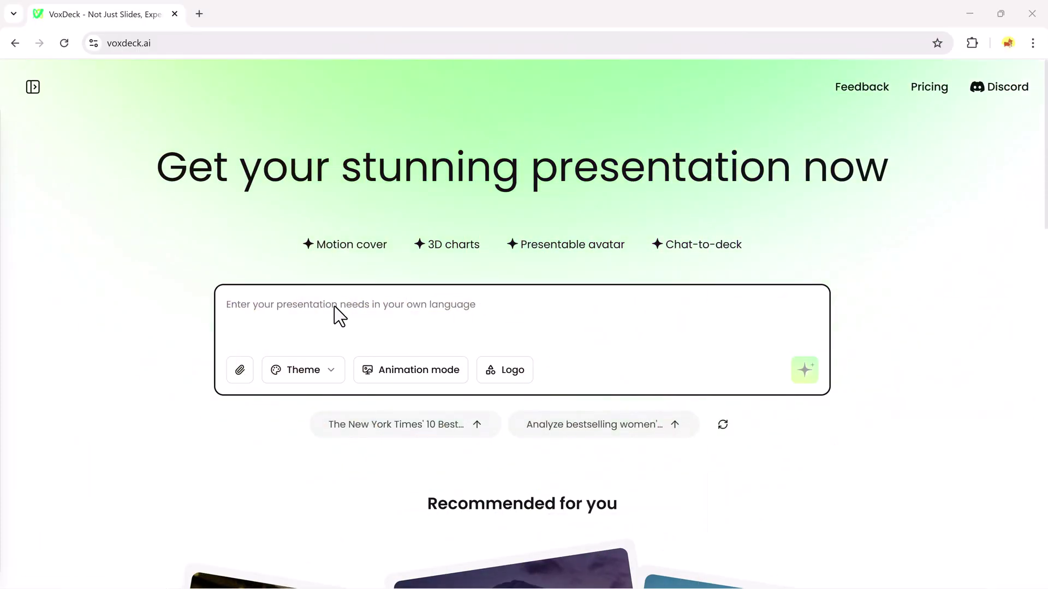
- Send 'Explain climate change in a simple, engaging visual deck.' with Retro theme and Animation mode
left_click(334, 315)
type("Explain climate change in a simple, engaging visual deck")
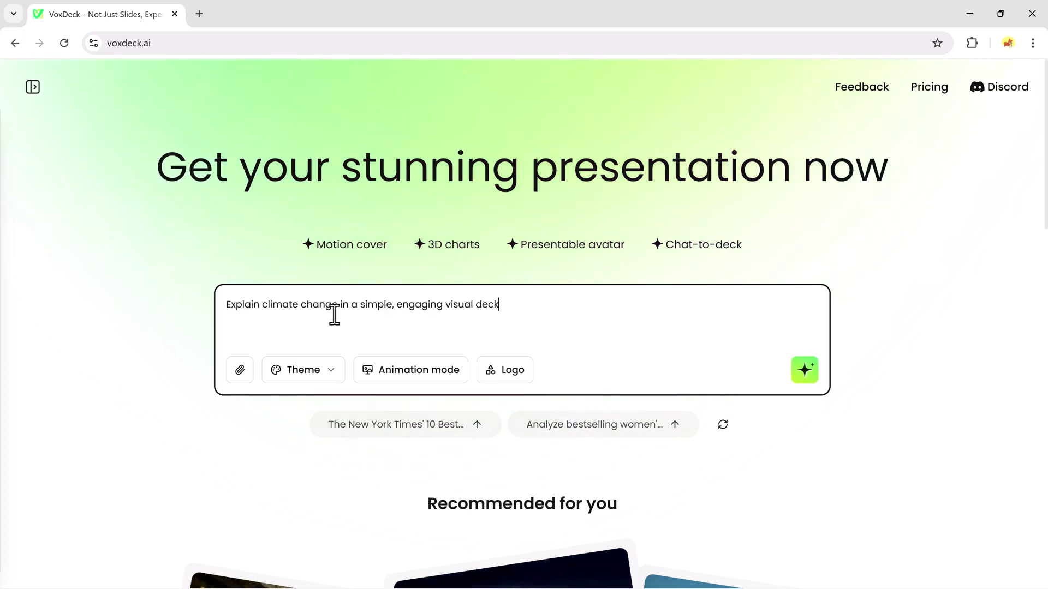
type(".")
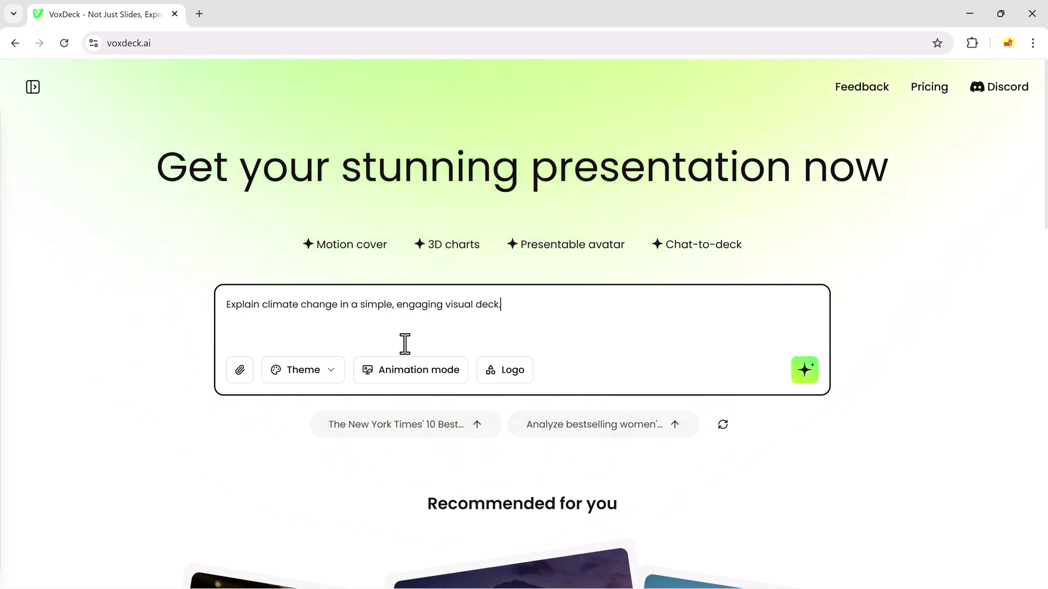
left_click(318, 371)
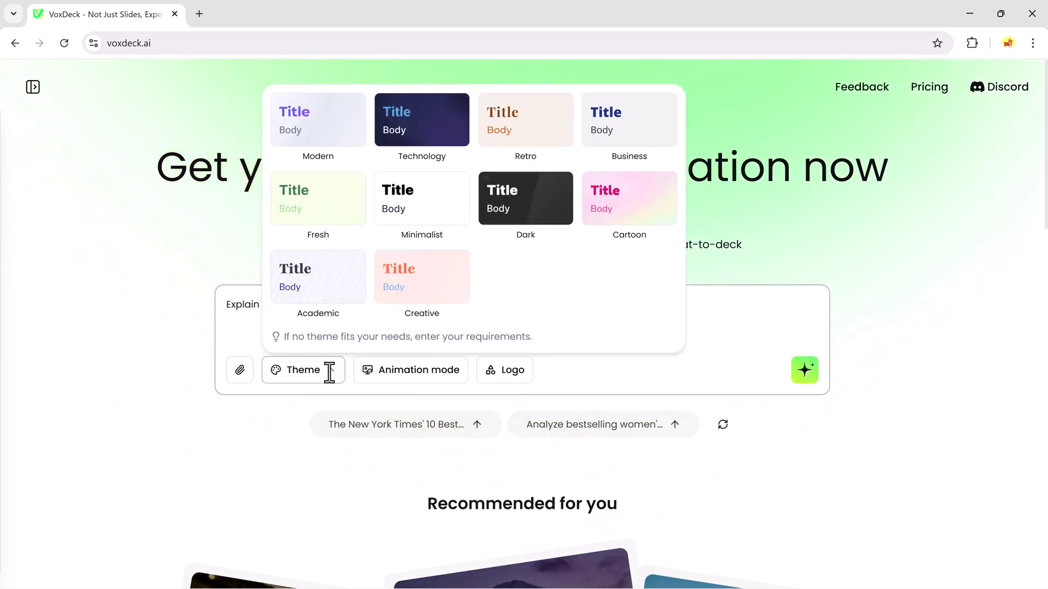
left_click(518, 145)
left_click(433, 377)
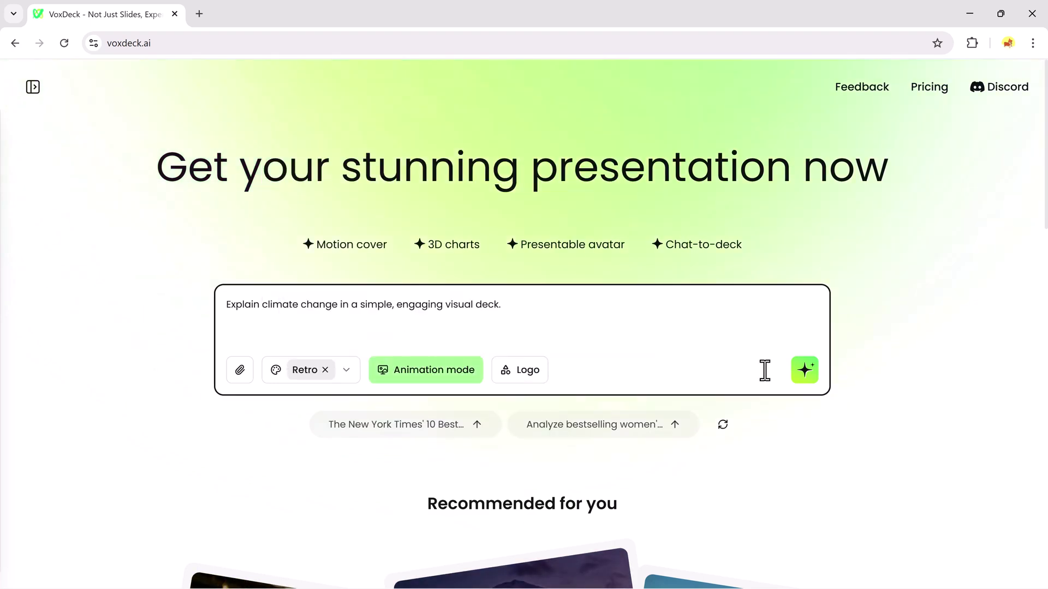
left_click(804, 370)
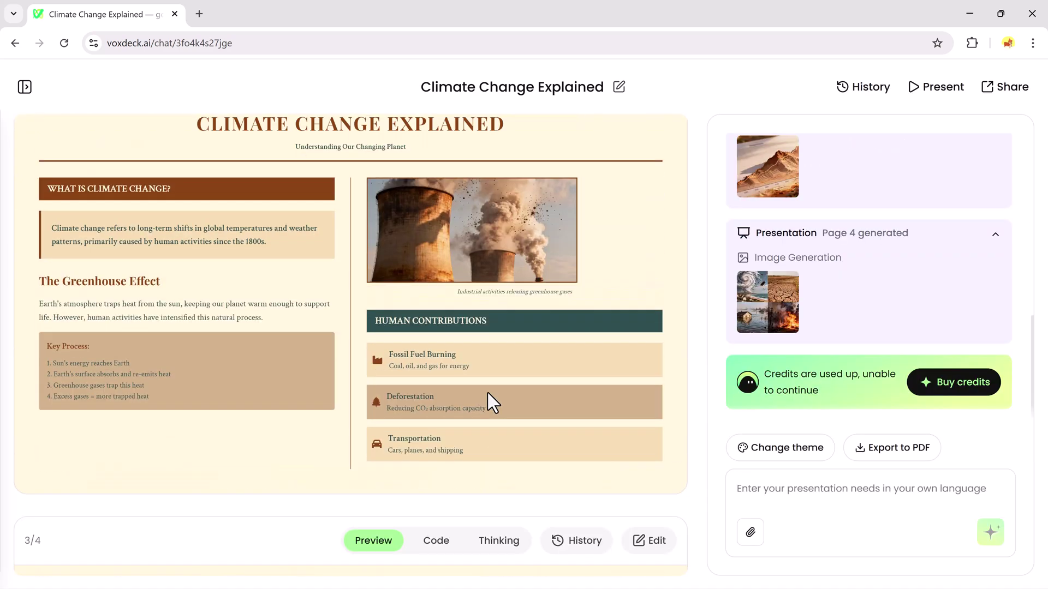
- Scroll the four climate slides and view generated images full size, including page 1's globe
scroll(557, 384, "down", 15)
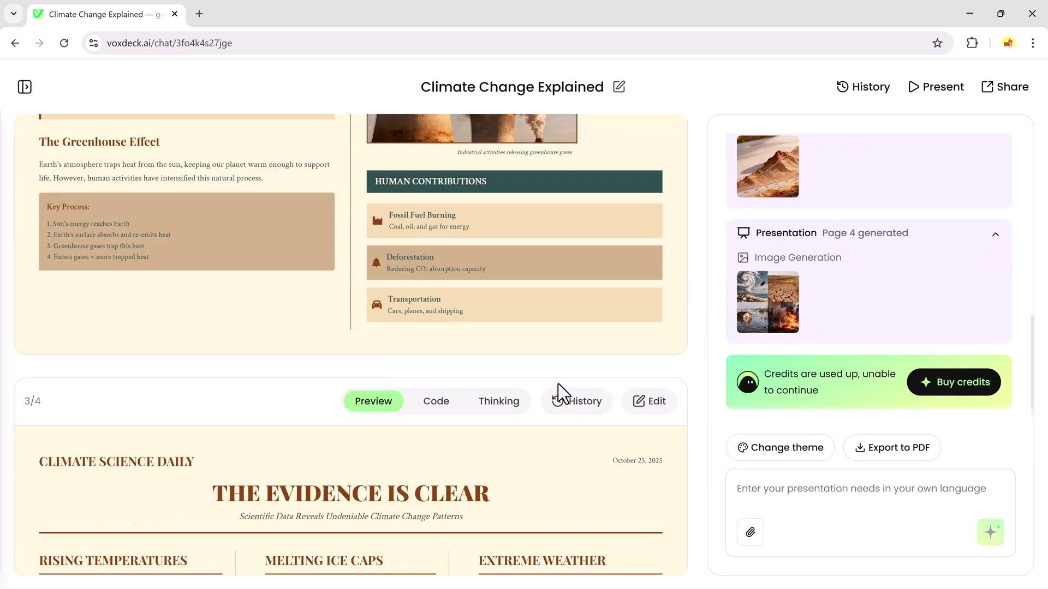
scroll(558, 384, "down", 2)
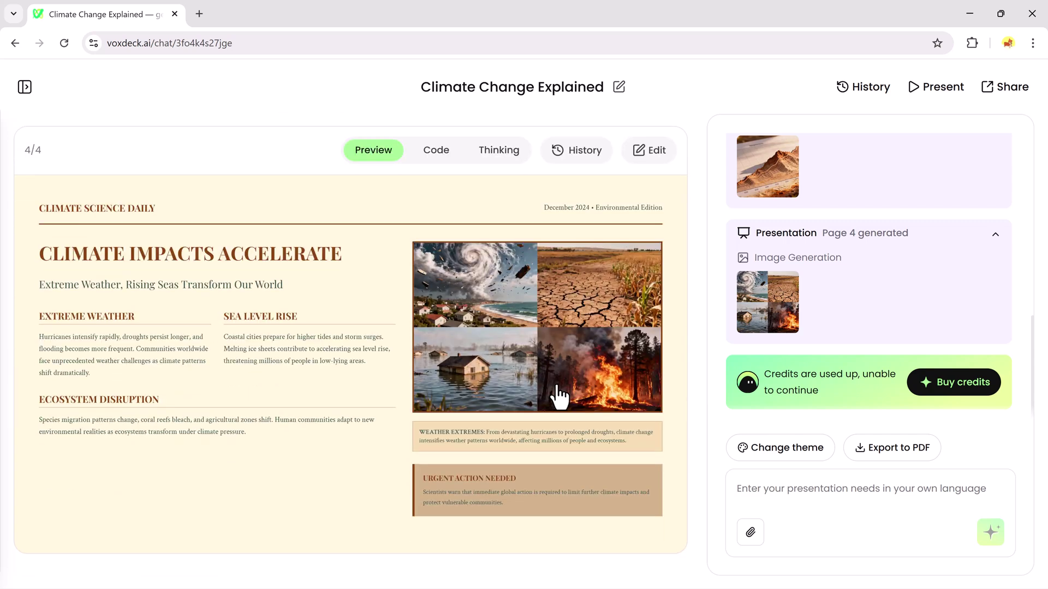
scroll(872, 320, "up", 3)
left_click(786, 306)
left_click(889, 262)
scroll(852, 252, "up", 1)
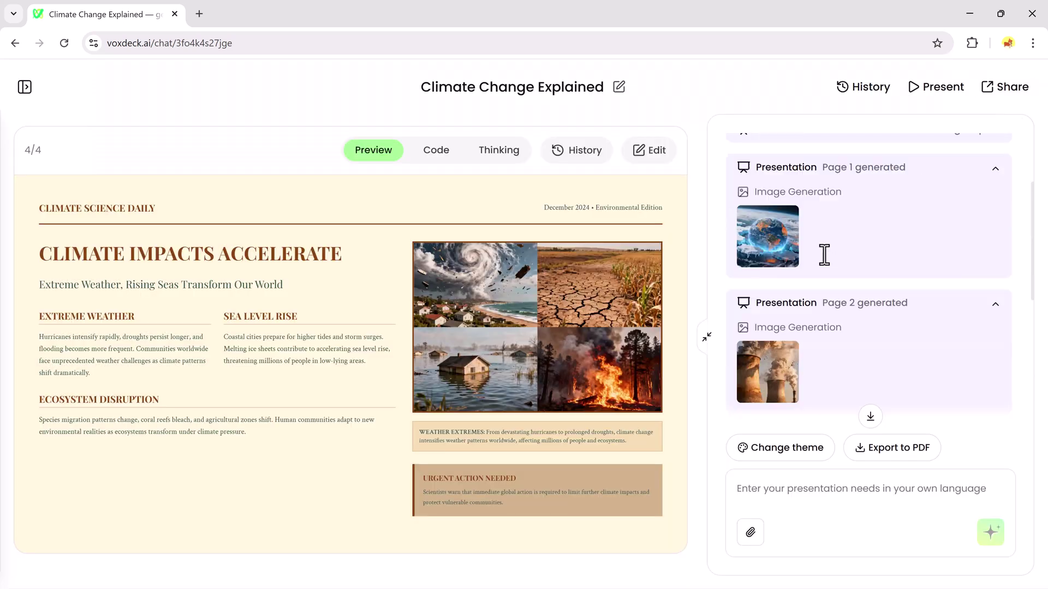
left_click(776, 248)
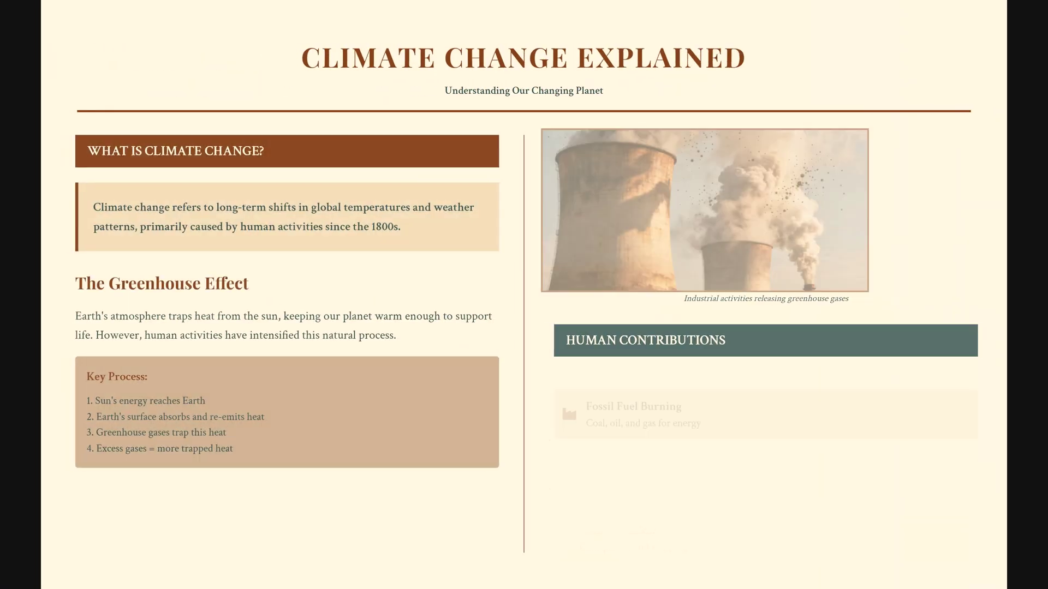
key("Left")
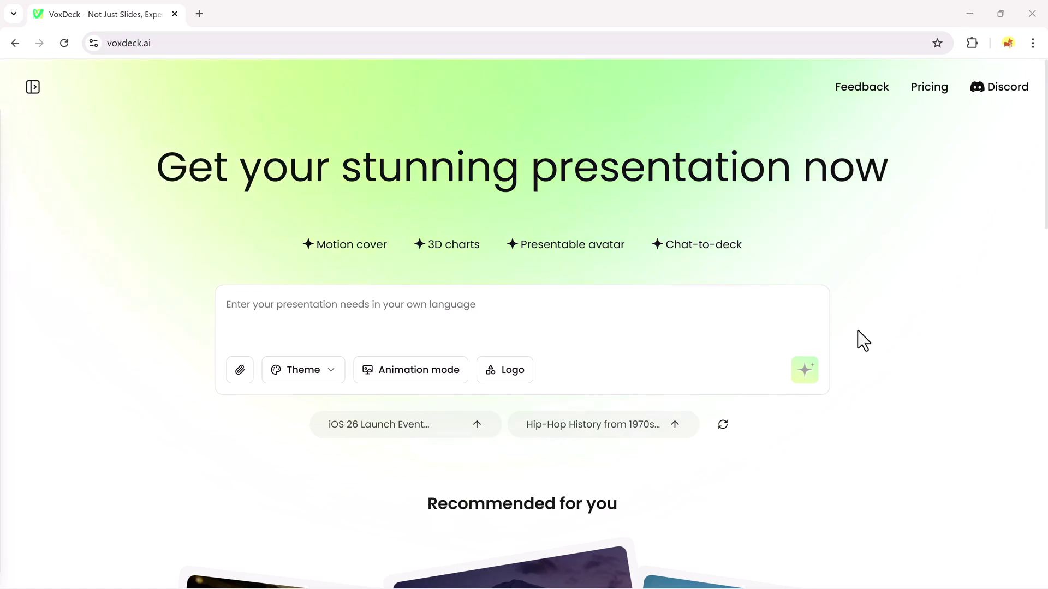
scroll(858, 329, "down", 6)
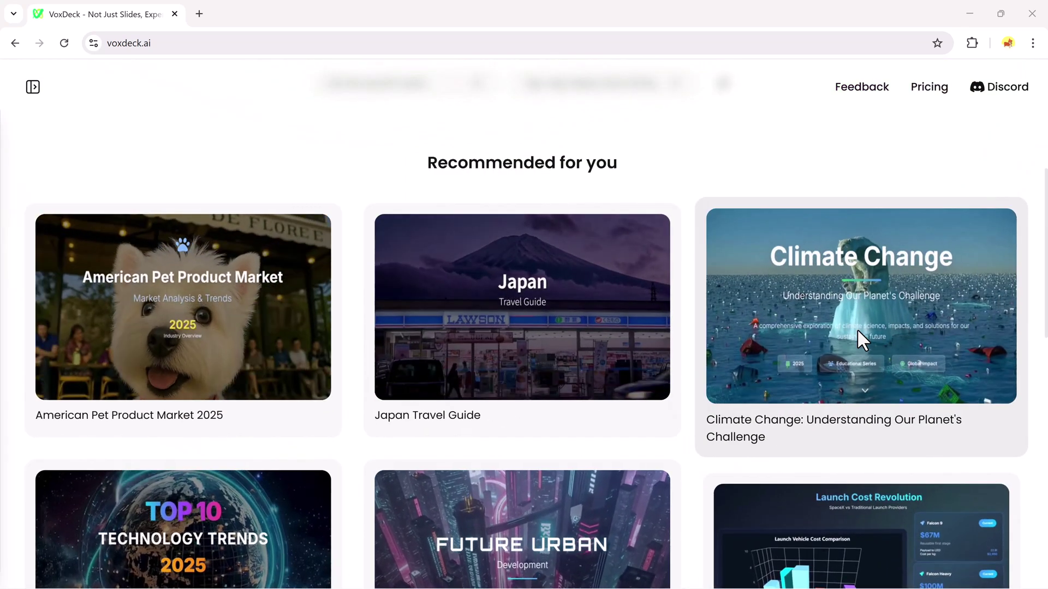
scroll(858, 333, "down", 3)
scroll(860, 344, "down", 1)
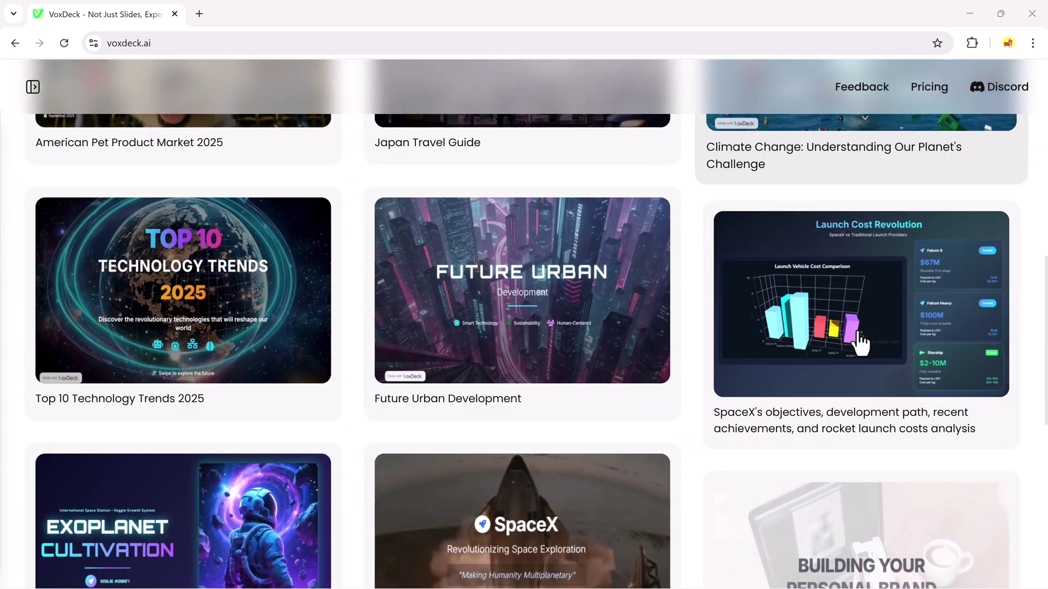
scroll(860, 344, "down", 7)
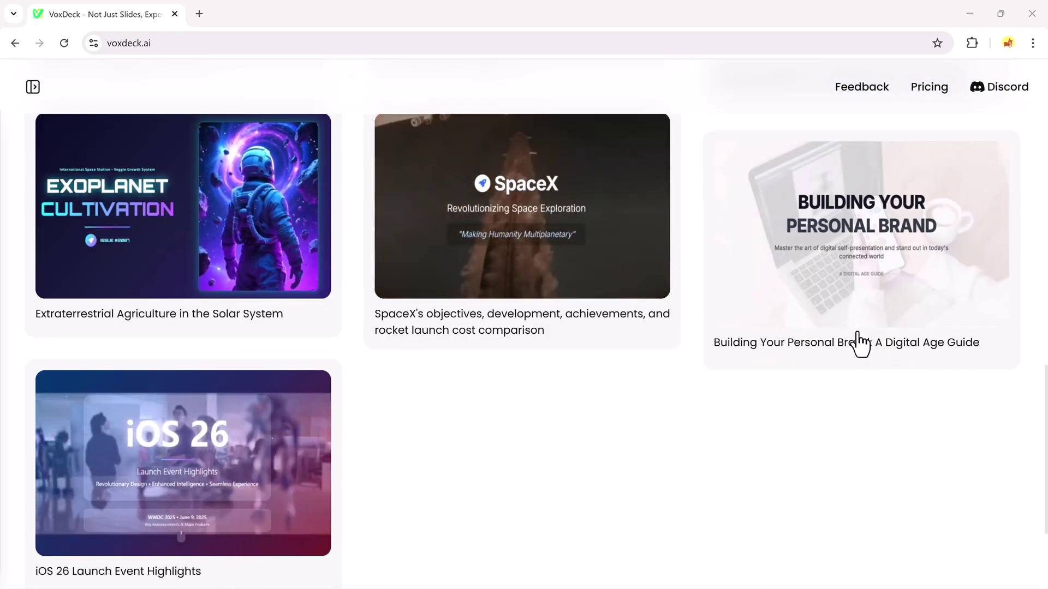
scroll(857, 333, "down", 3)
scroll(858, 333, "up", 6)
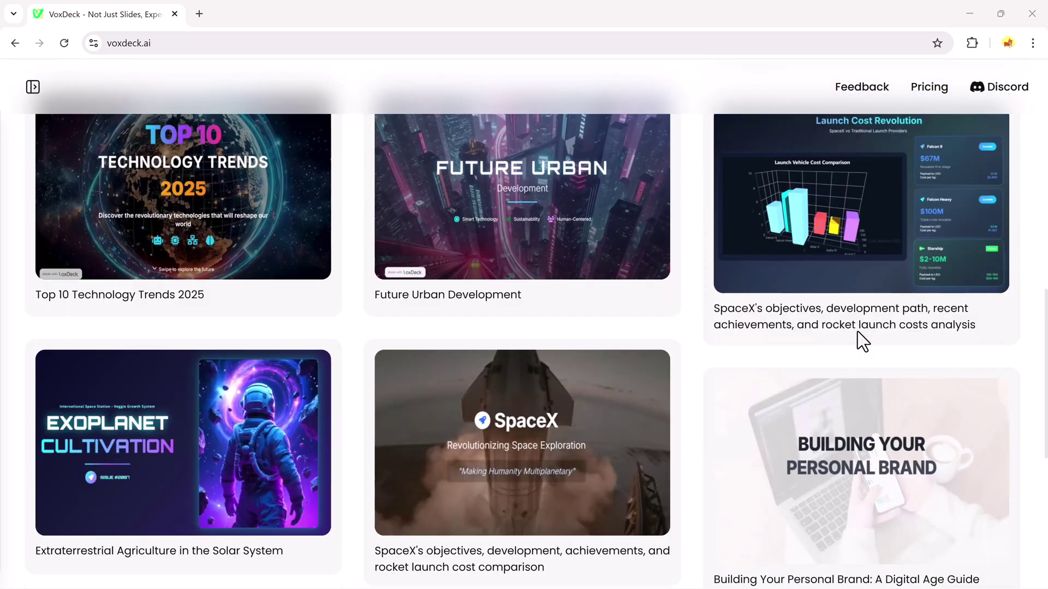
scroll(856, 331, "up", 10)
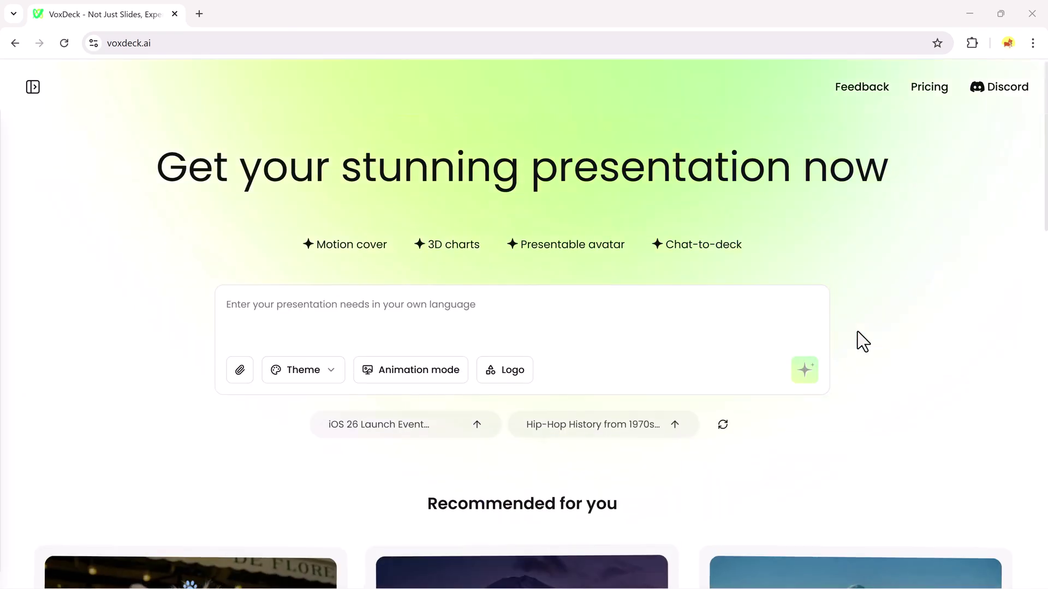
left_click(577, 315)
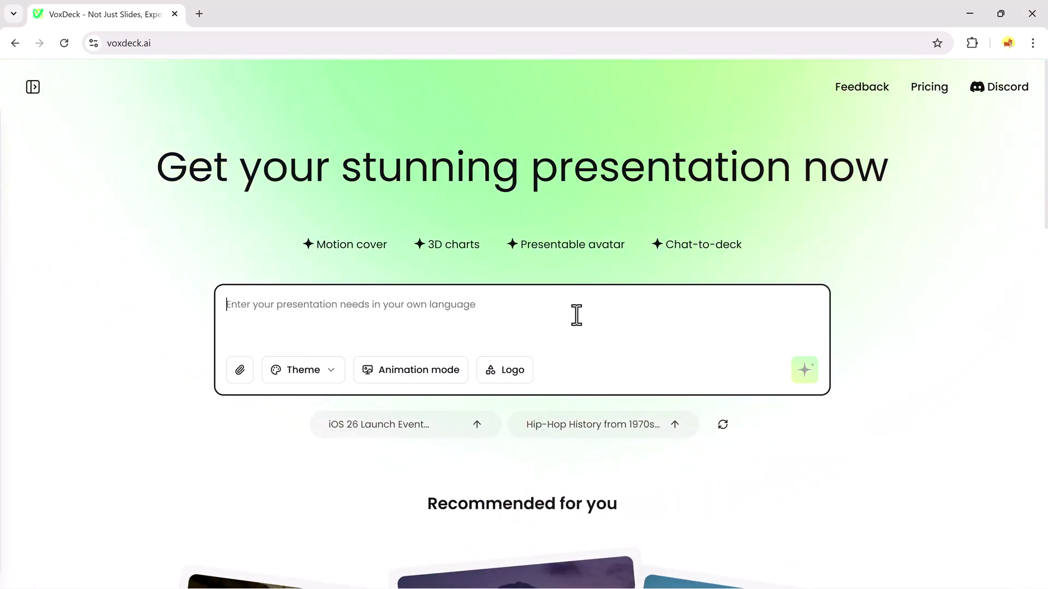